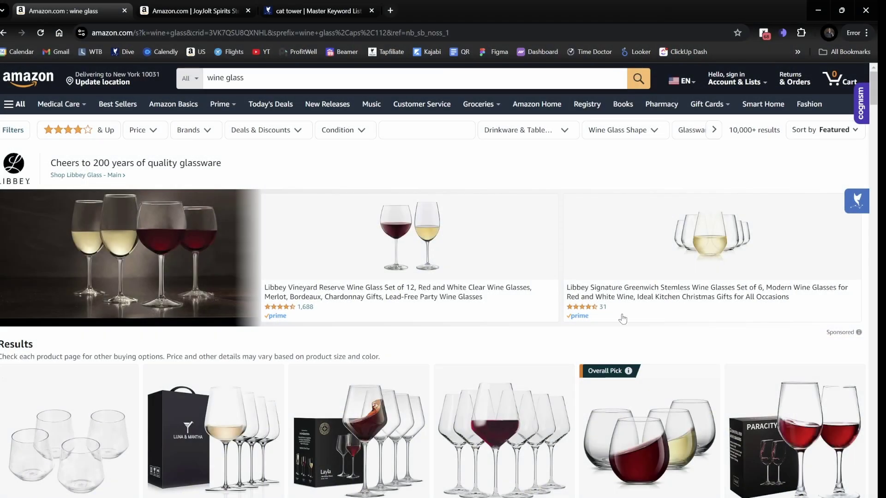
Launch a Niche Dive on the JoyJolt Spirits Stemless Wine Glasses result.
scroll(389, 283, down, 5)
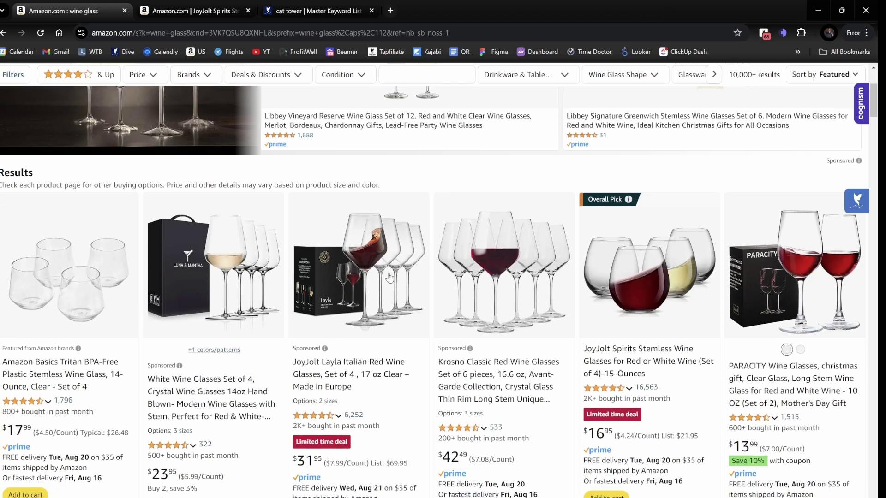
scroll(389, 282, down, 1)
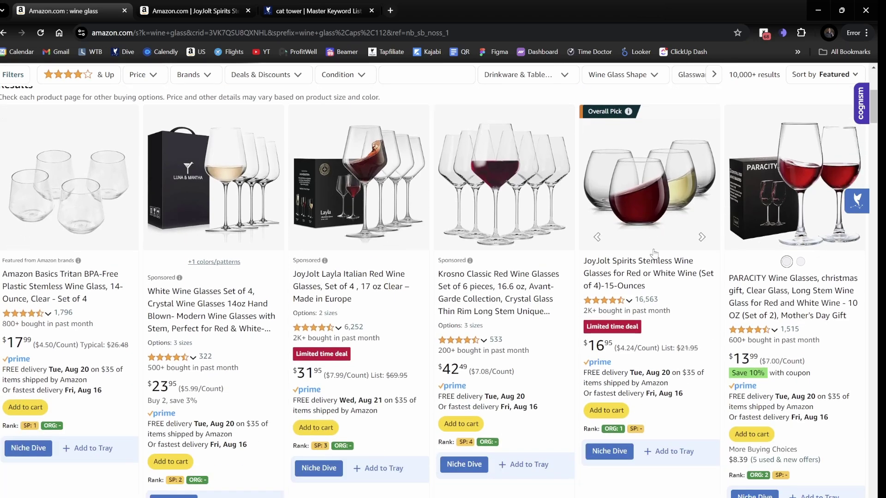
mouse_move(613, 458)
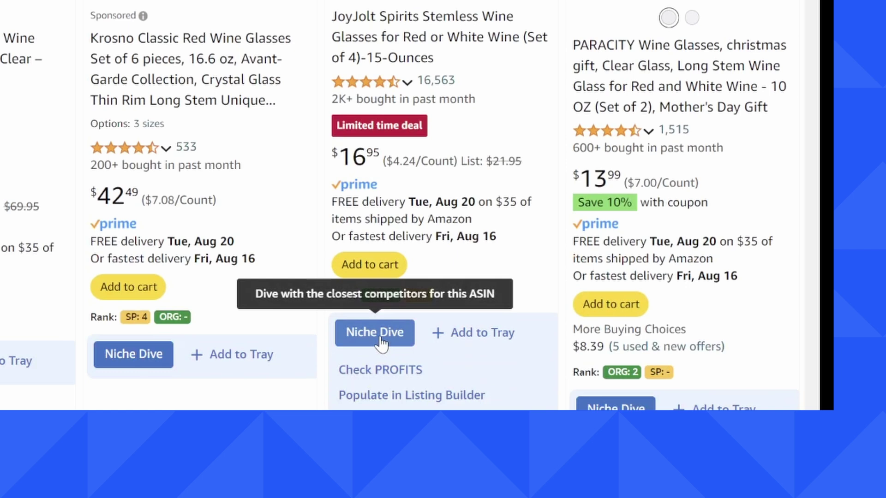
click(380, 342)
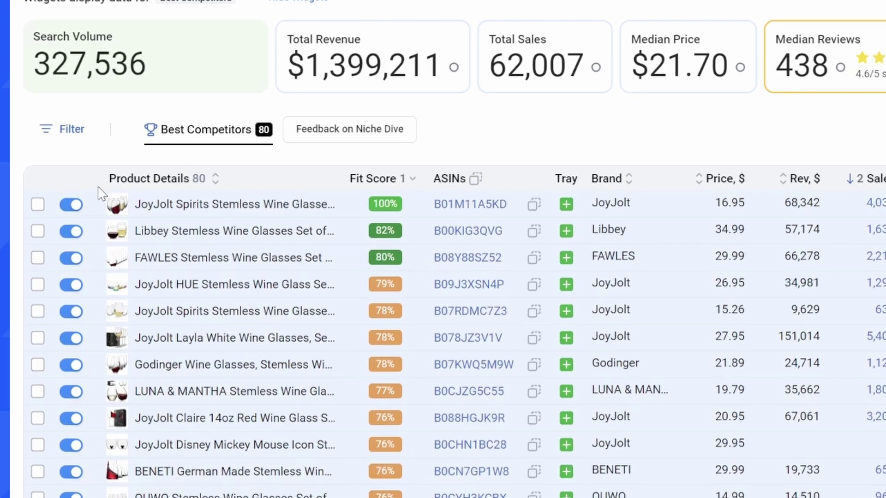
Review the 80 best competitors, led by JoyJolt Spirits at 100% fit and Libbey at 82%.
mouse_move(67, 242)
mouse_move(118, 235)
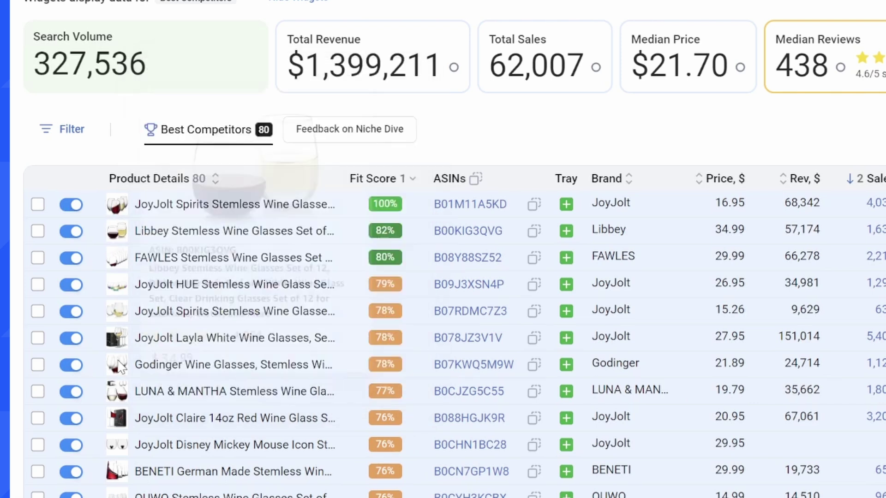
mouse_move(116, 343)
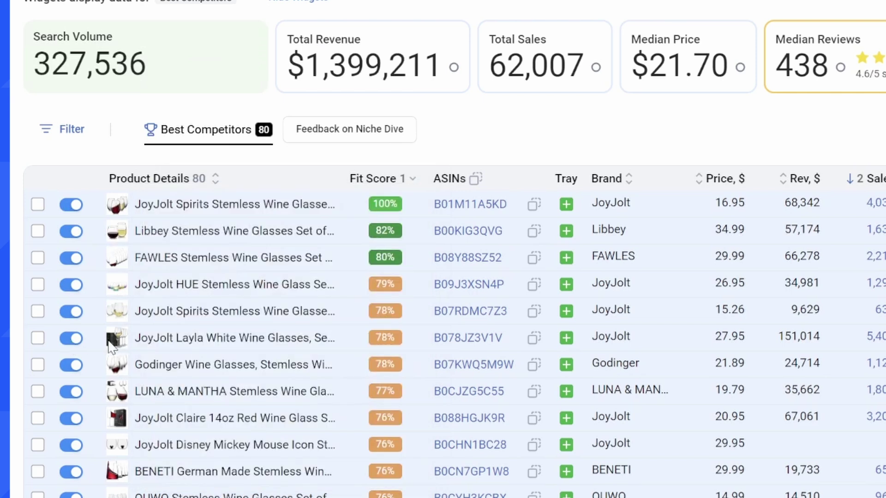
Exclude the JoyJolt Layla White and JoyJolt Claire 14oz Red glasses from the competitors.
click(71, 338)
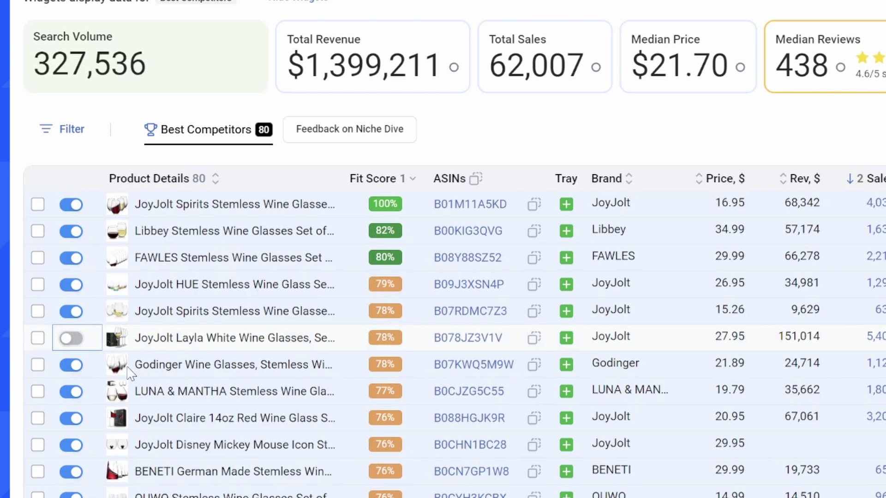
mouse_move(115, 364)
scroll(114, 364, down, 3)
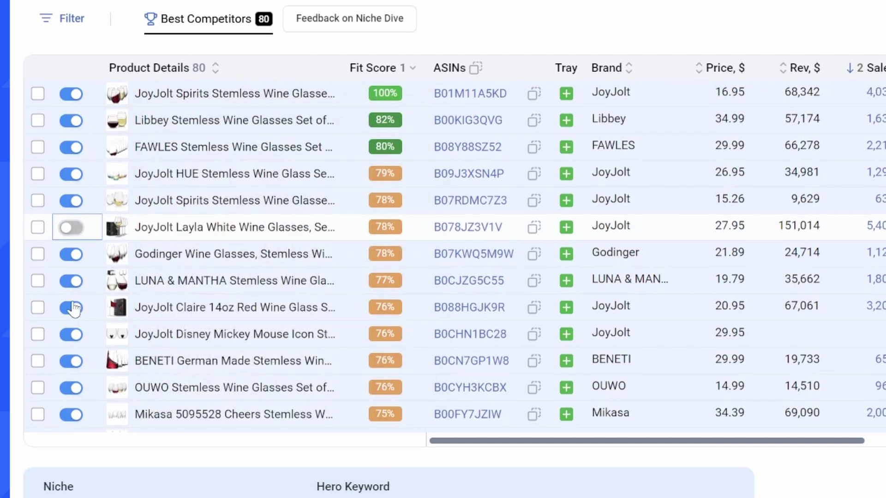
click(91, 308)
mouse_move(118, 313)
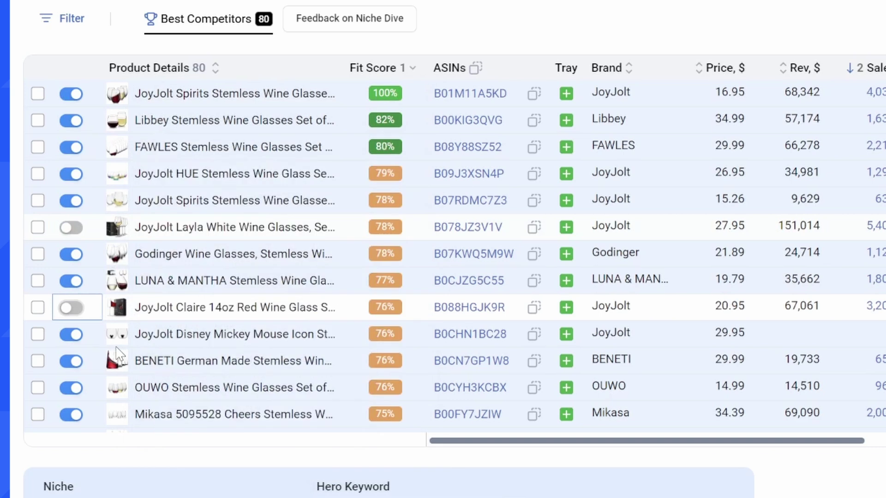
mouse_move(121, 345)
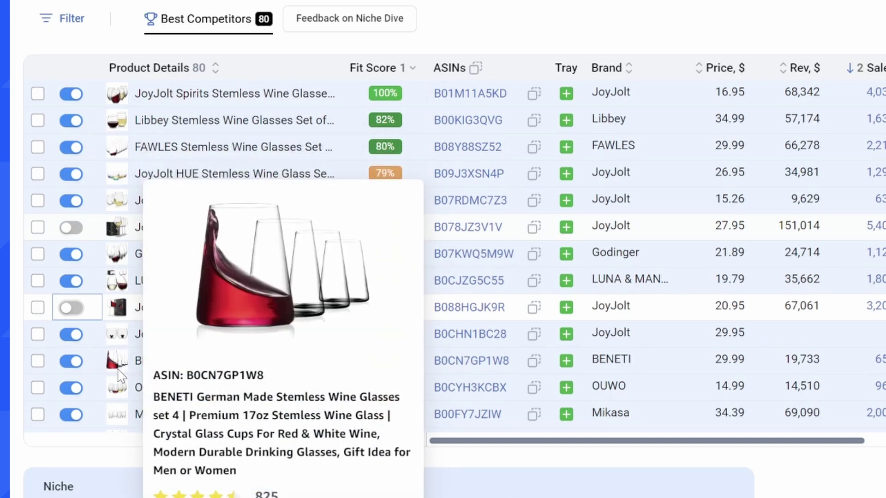
mouse_move(124, 371)
Return to the JoyJolt Spirits Amazon product page.
scroll(134, 364, down, 4)
scroll(138, 348, down, 10)
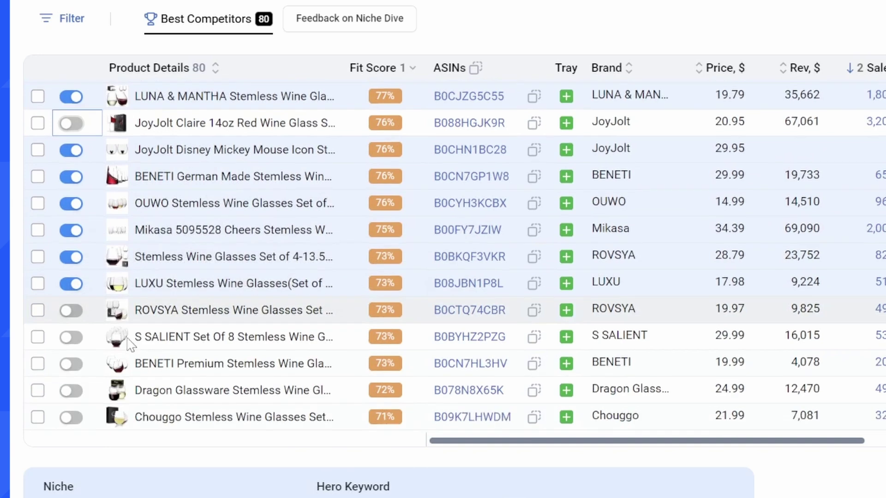
scroll(131, 354, up, 10)
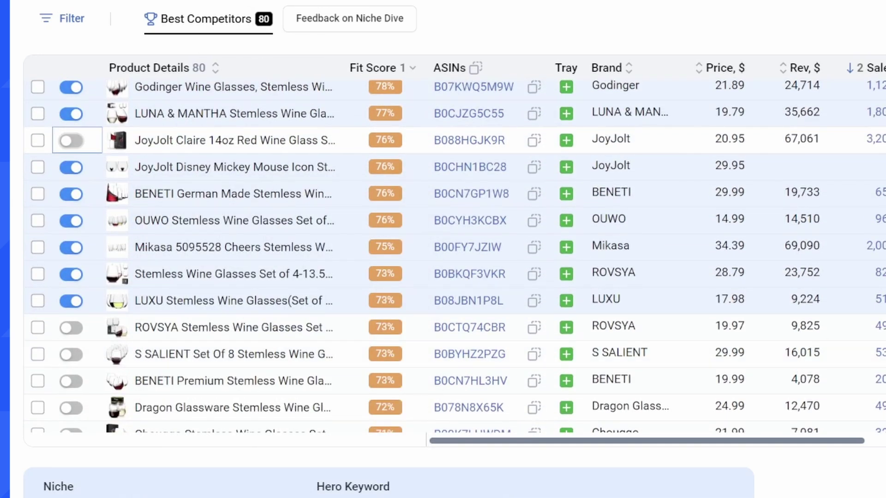
click(200, 10)
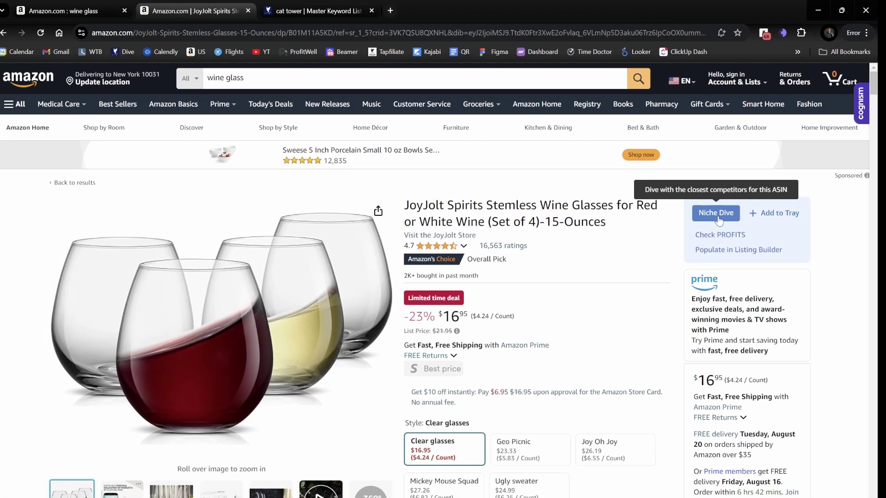
Switch to the 'cat tower | Master Keyword List' tab.
click(715, 214)
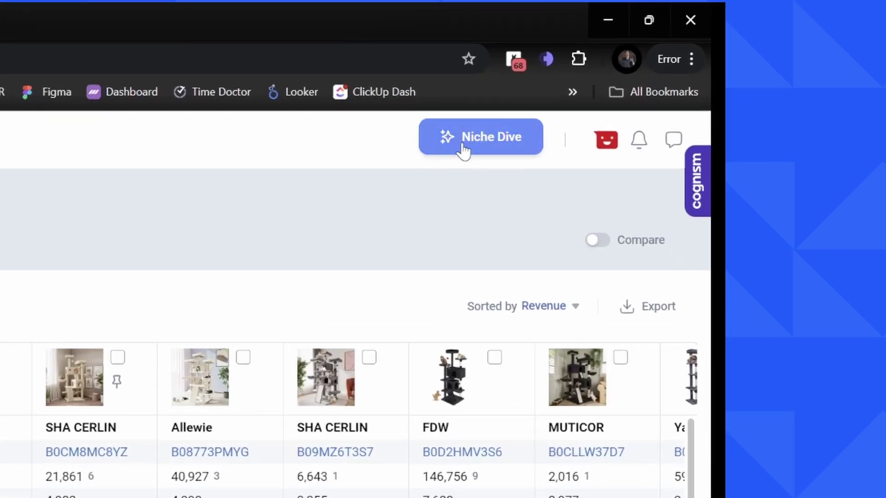
Create a US niche from the pasted JoyJolt hero ASIN with 30 competitors.
click(463, 148)
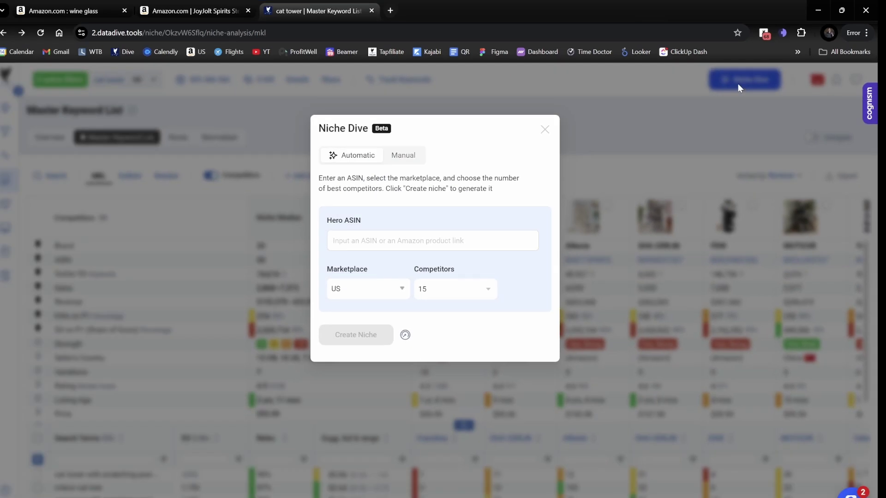
click(434, 297)
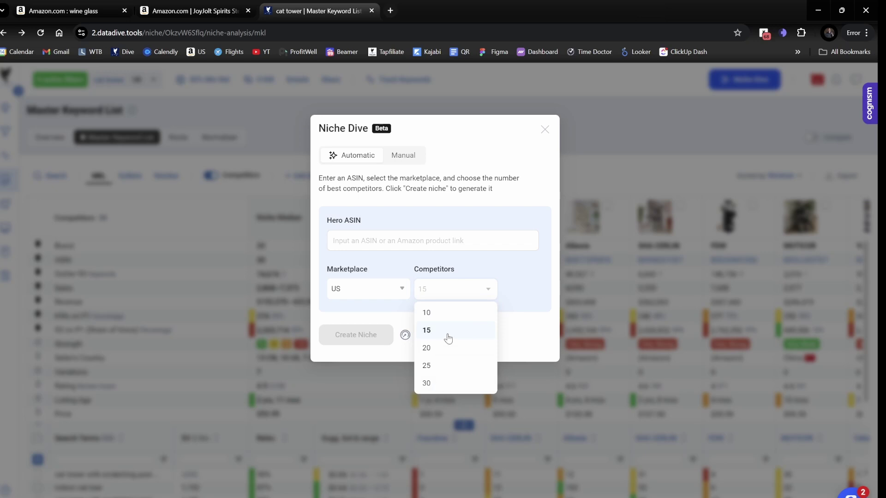
click(421, 237)
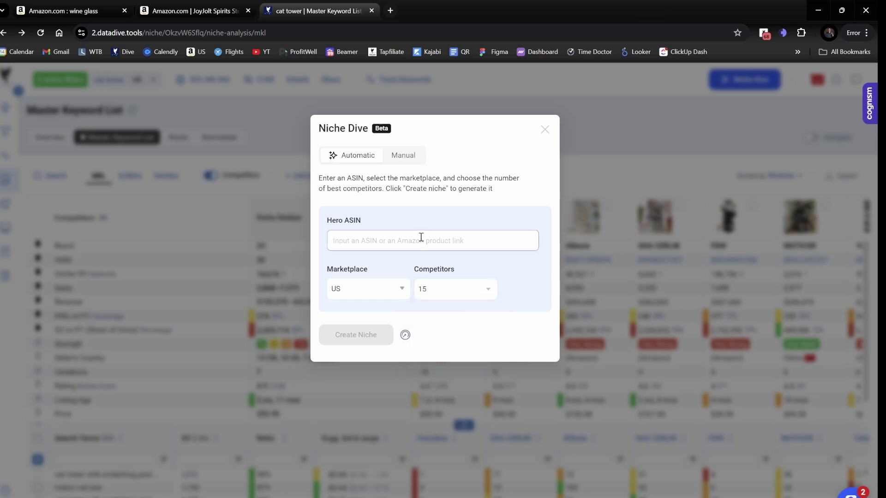
text(B01M11A5KD)
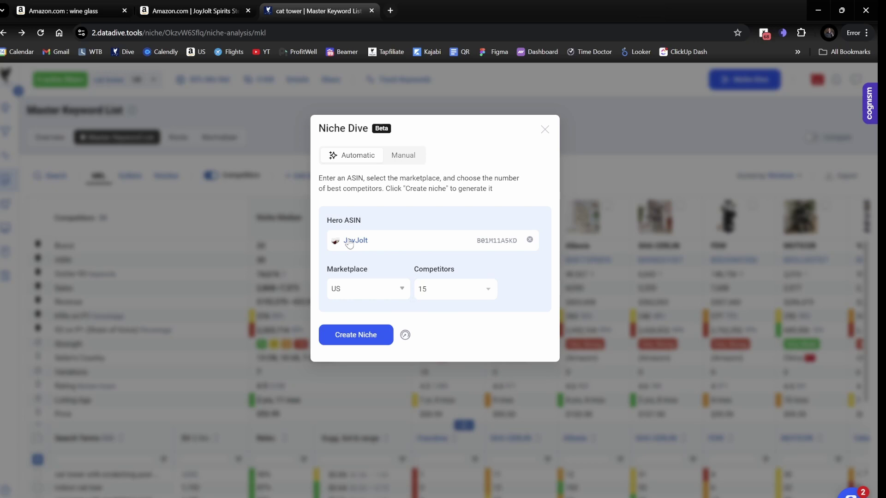
click(439, 289)
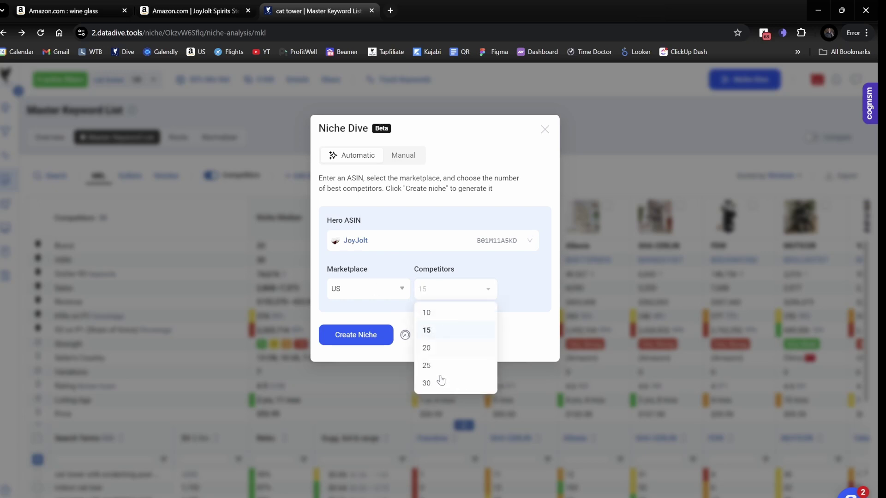
click(440, 383)
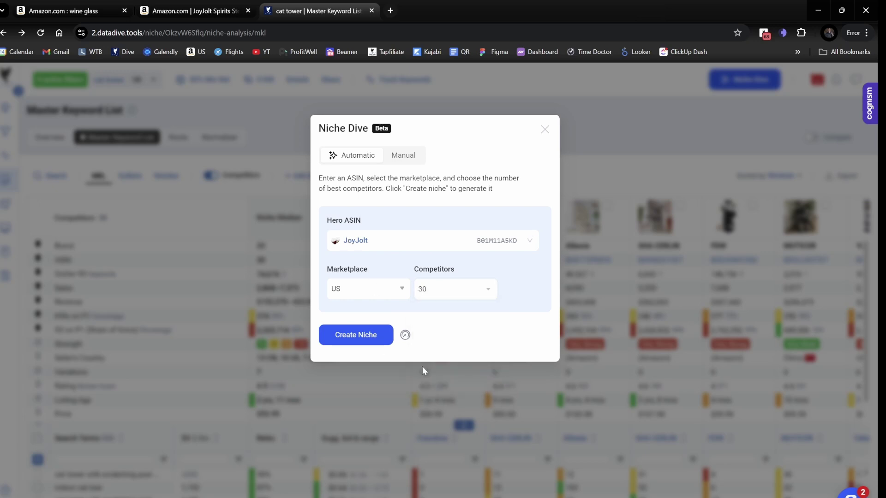
click(365, 338)
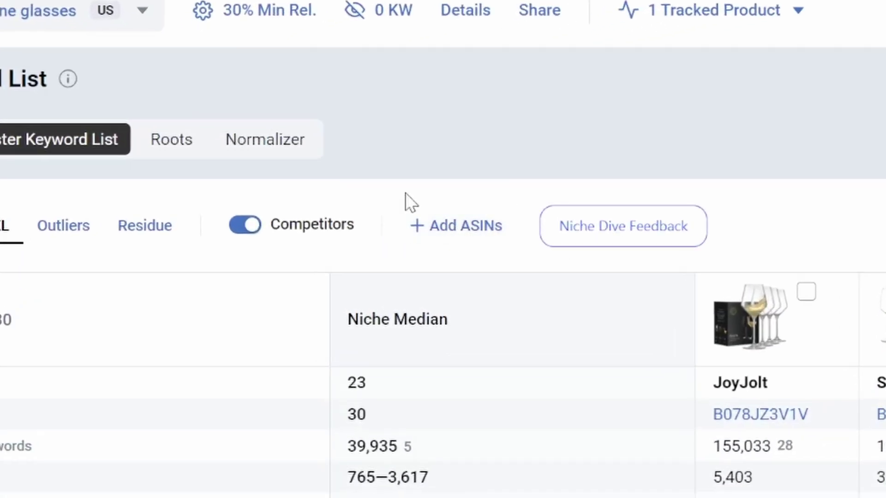
click(482, 228)
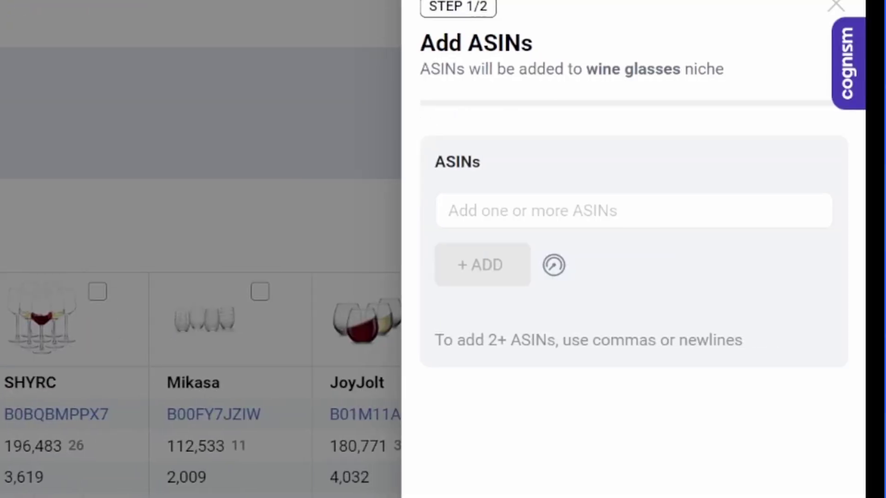
text(B01M11A5KD)
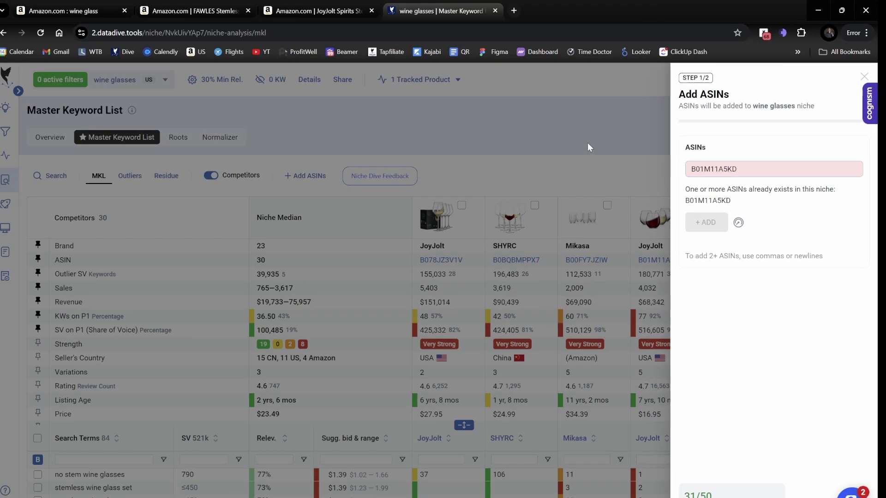
click(588, 143)
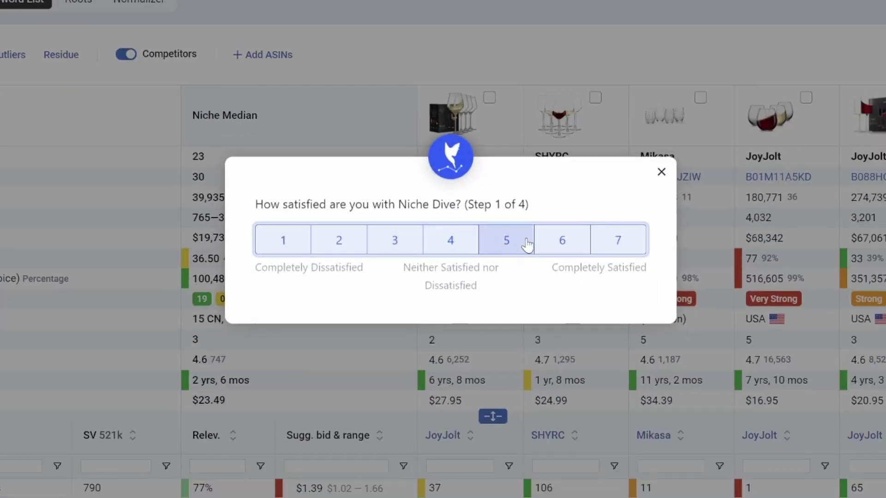
Rate Niche Dive 6 and 4, and note that stemmed glasses still slipped in.
click(562, 242)
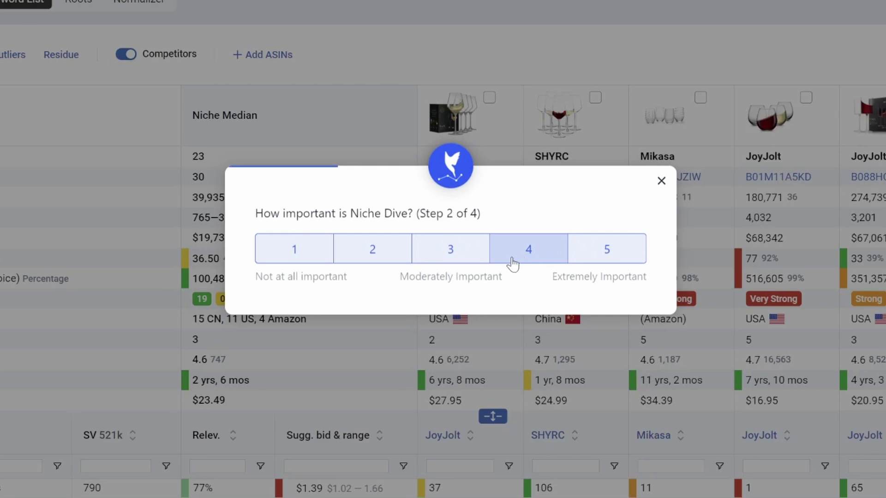
click(552, 248)
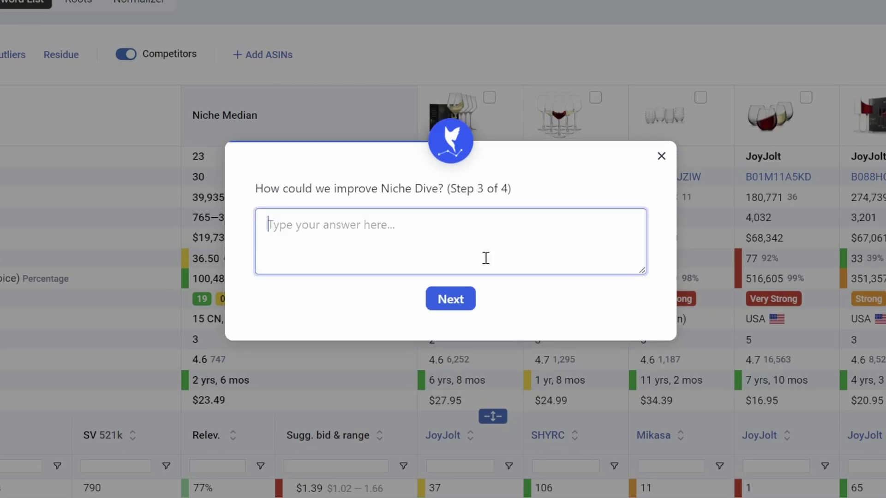
text(Tried to)
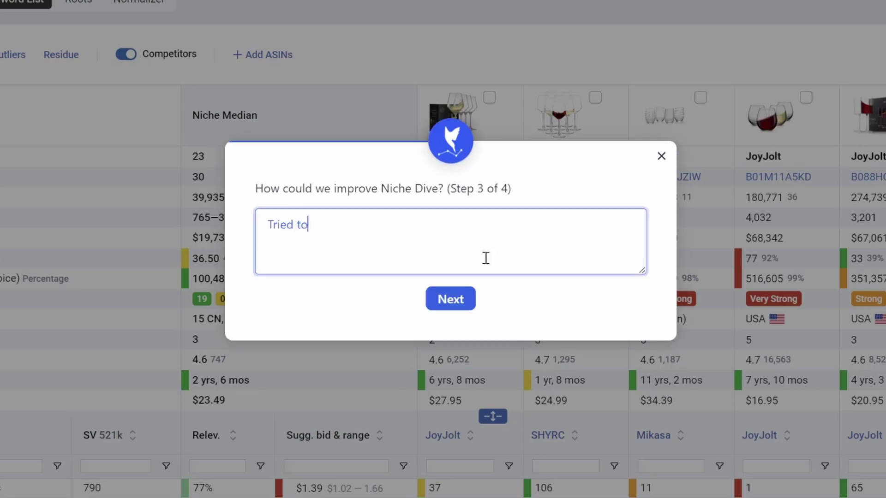
text( dive wine glasses without a)
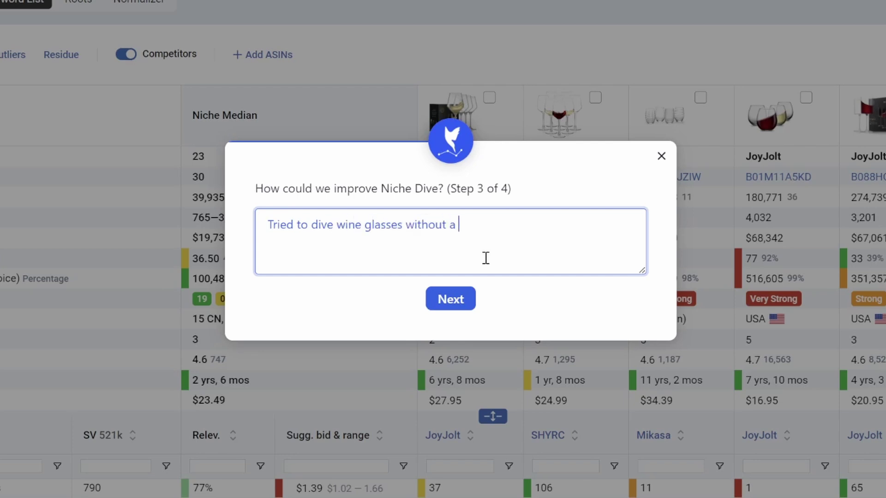
text( stem, DD did a pretty good job )
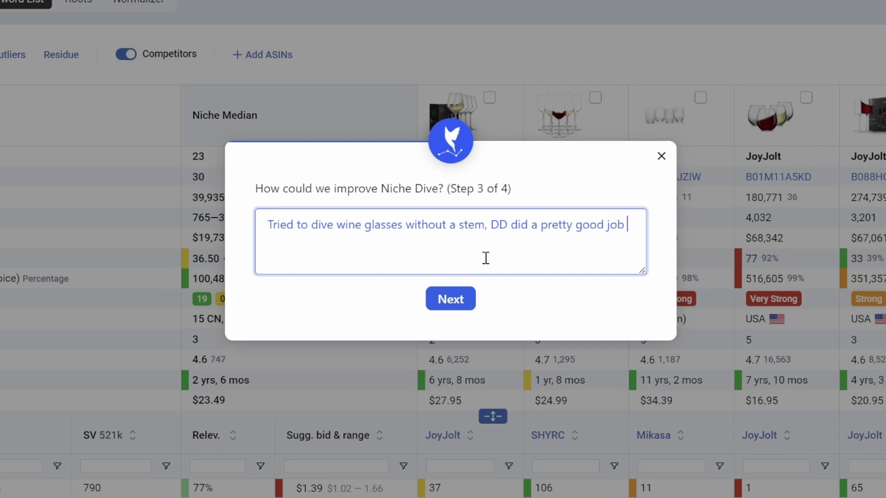
text(but still included )
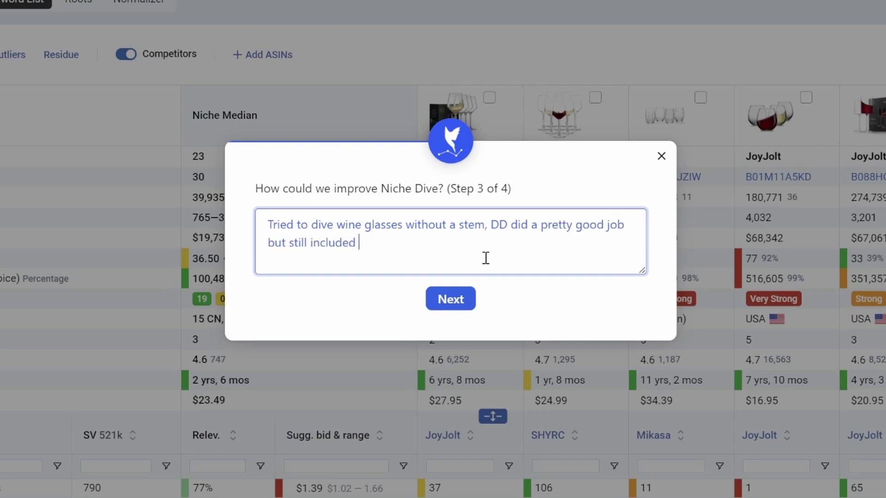
text(a handful with a stem.)
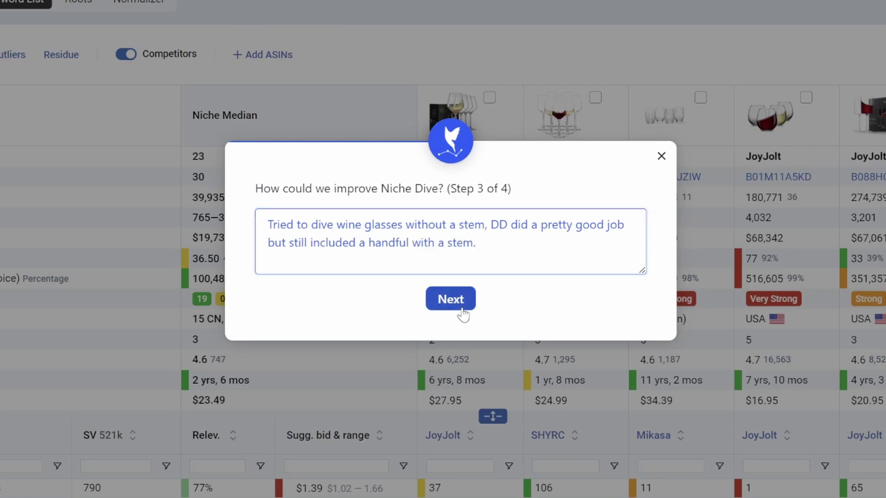
Enter input ASIN B01M11A5KD and submit the feedback.
click(462, 307)
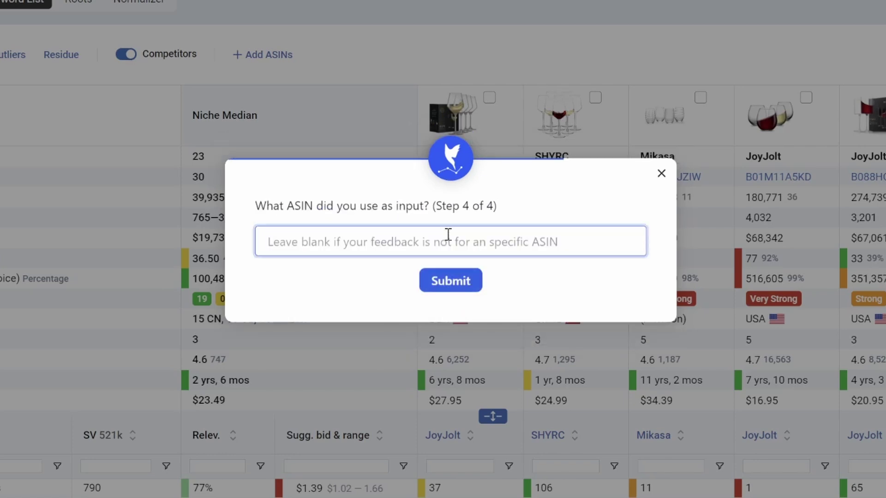
text(B01M11A5KD)
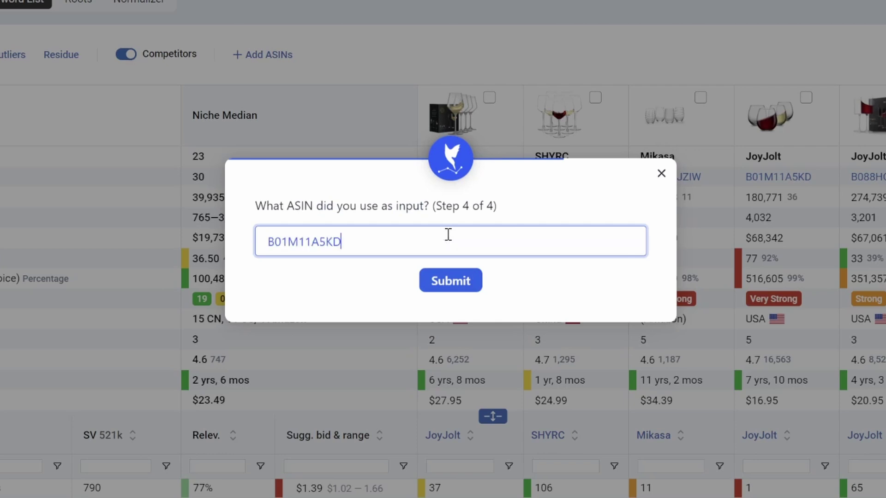
click(447, 277)
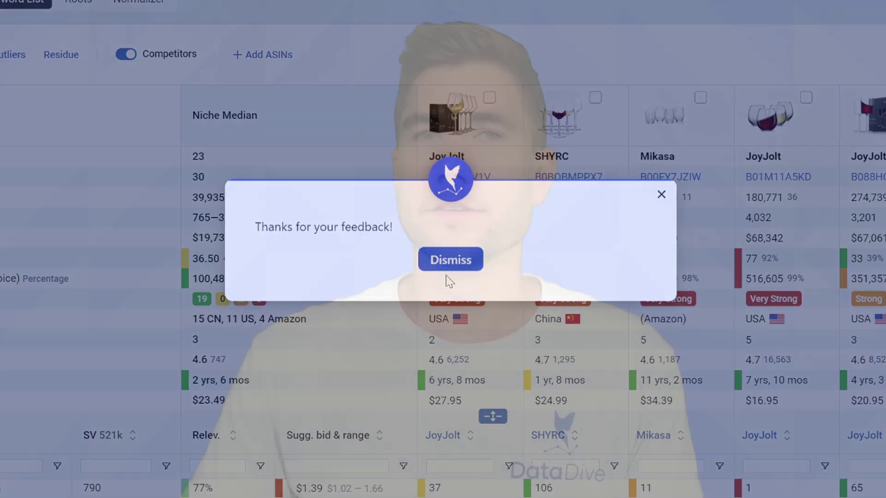